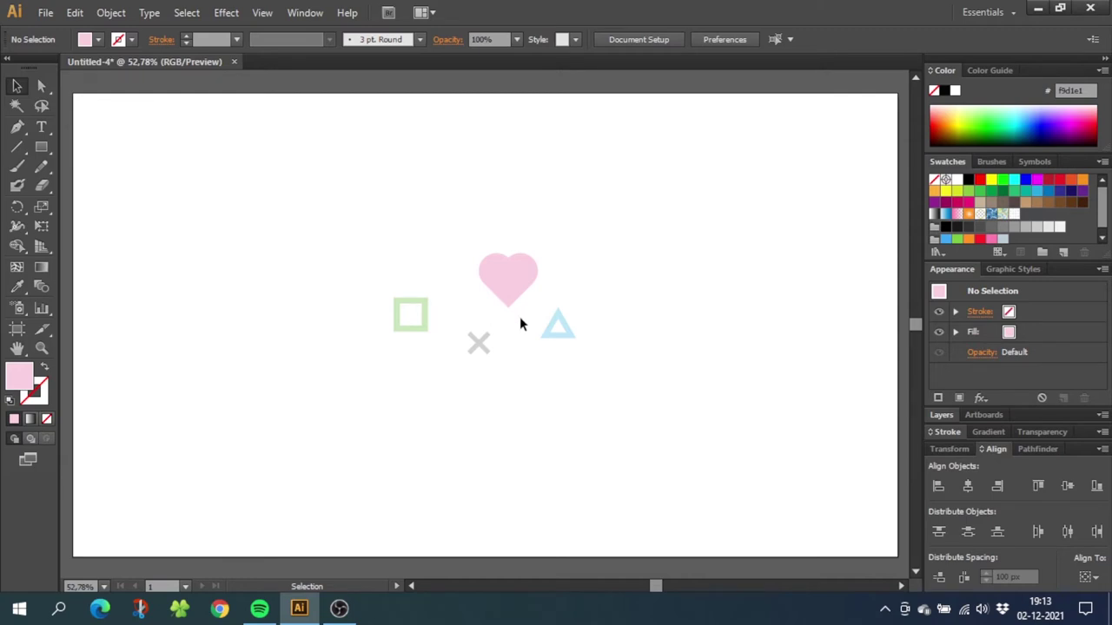
Step: Resize the heart icon to 100 px wide with proportions linked
drag(519, 320, 484, 248)
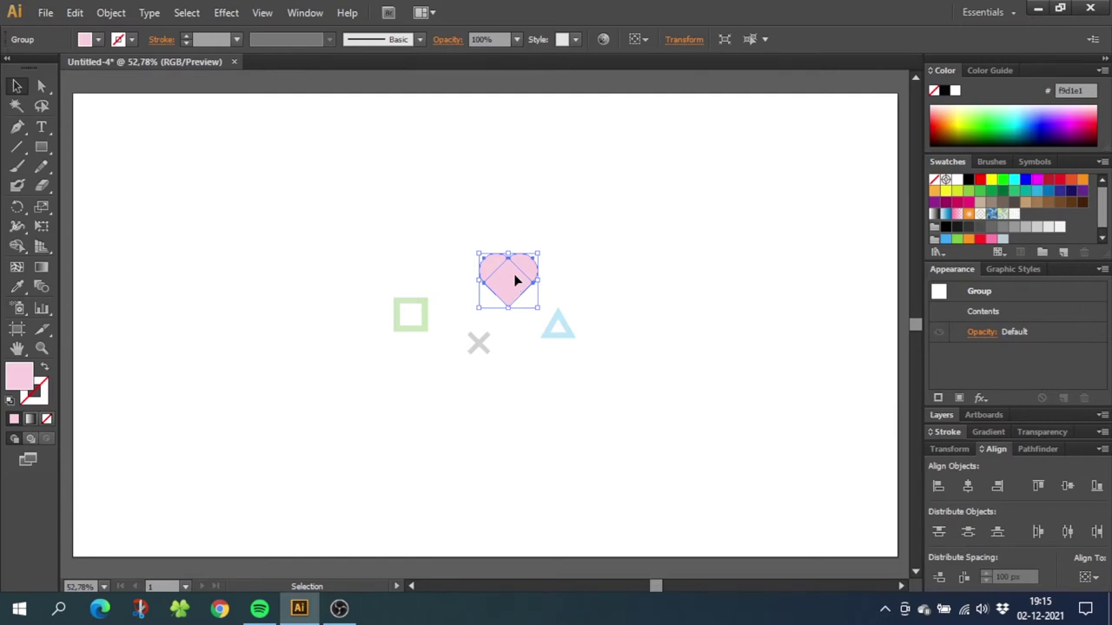
click(683, 40)
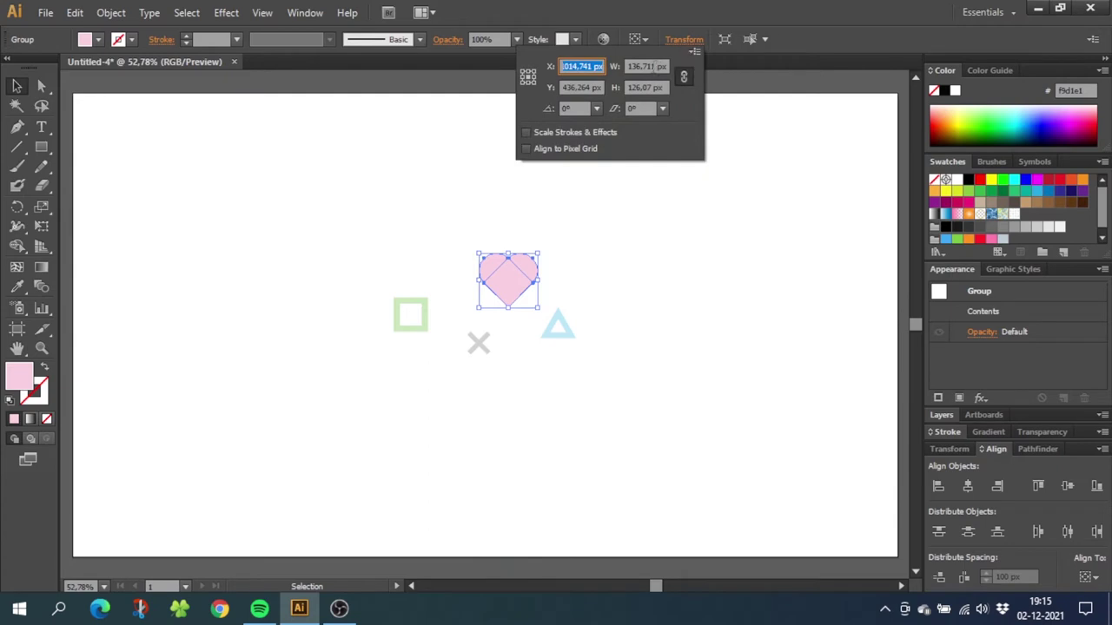
drag(655, 66, 629, 66)
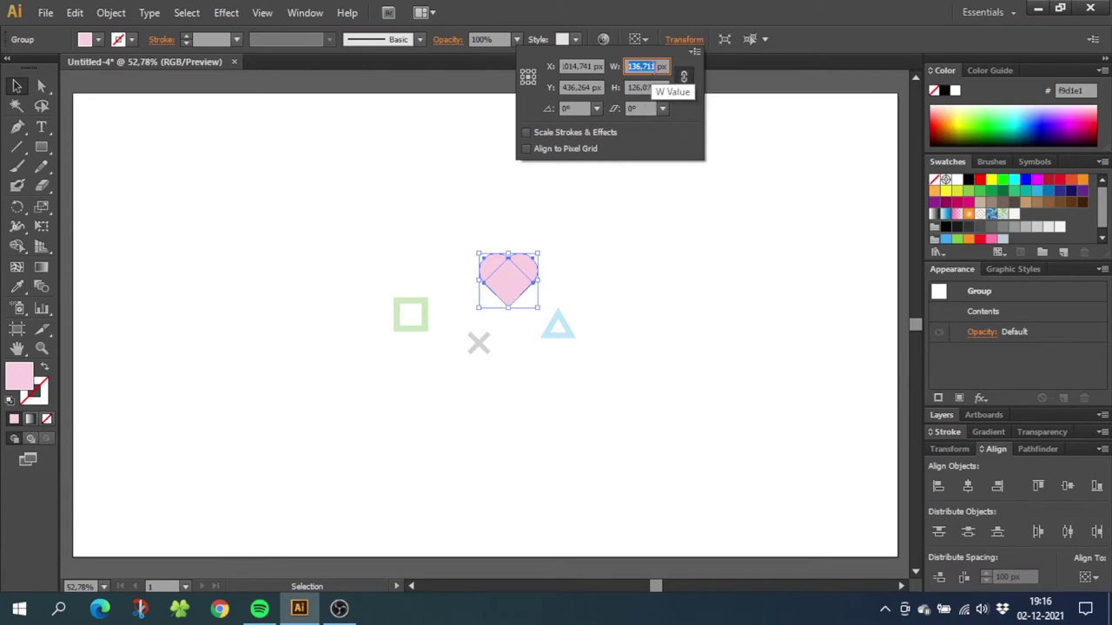
text(100)
key(Return)
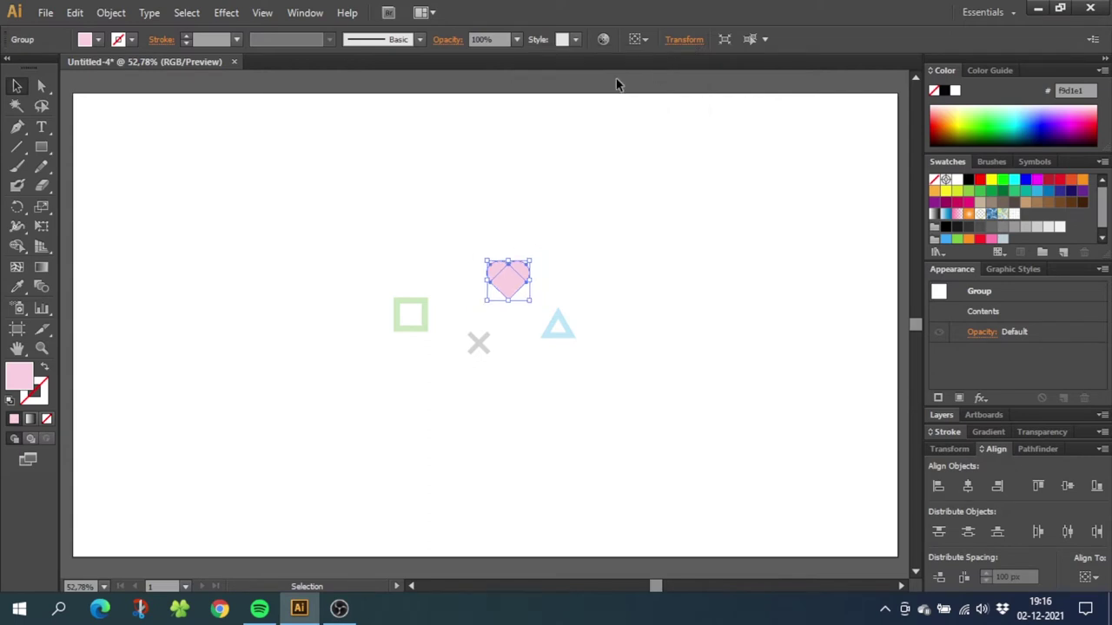
Step: Resize the grey X and green square icons to 100 px wide as well
click(553, 333)
click(685, 46)
key(Escape)
click(478, 343)
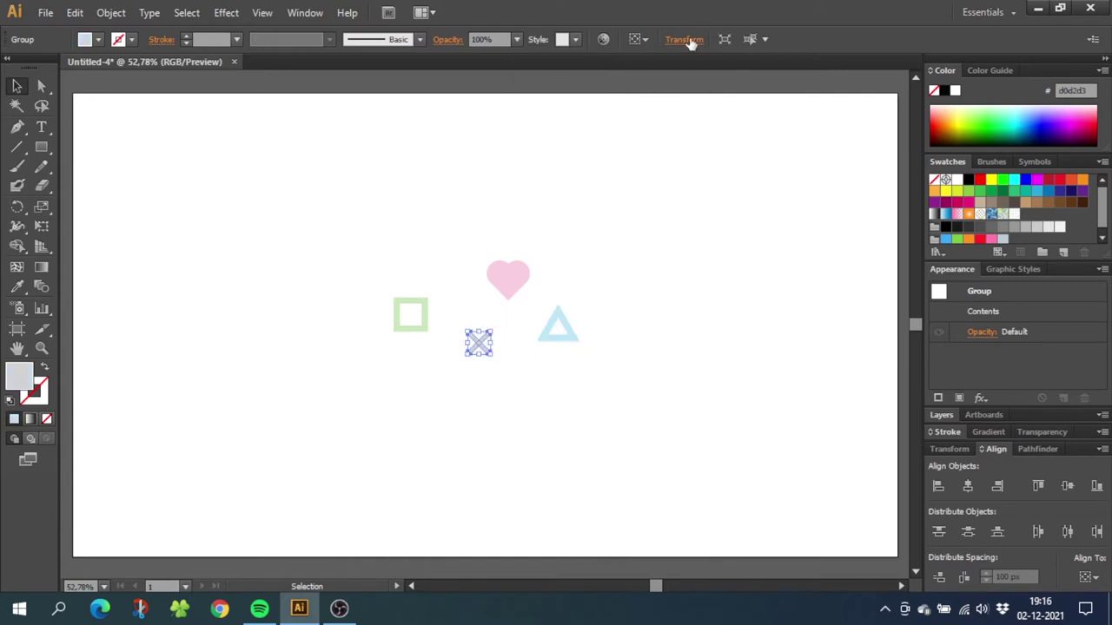
click(683, 40)
text(100)
key(Return)
click(407, 303)
click(683, 40)
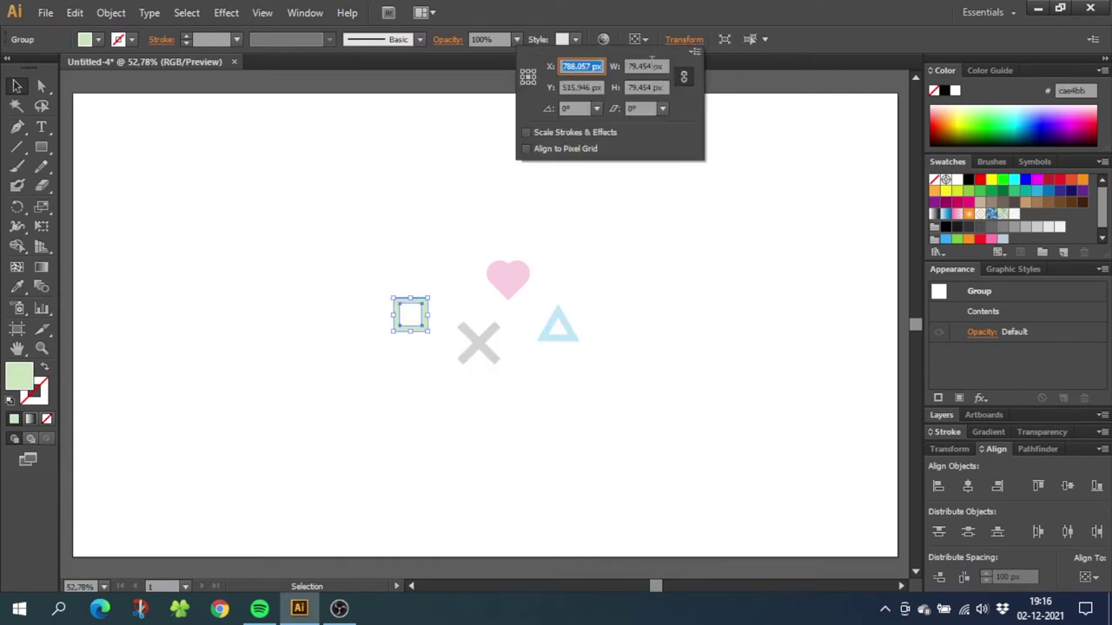
text(100)
key(Return)
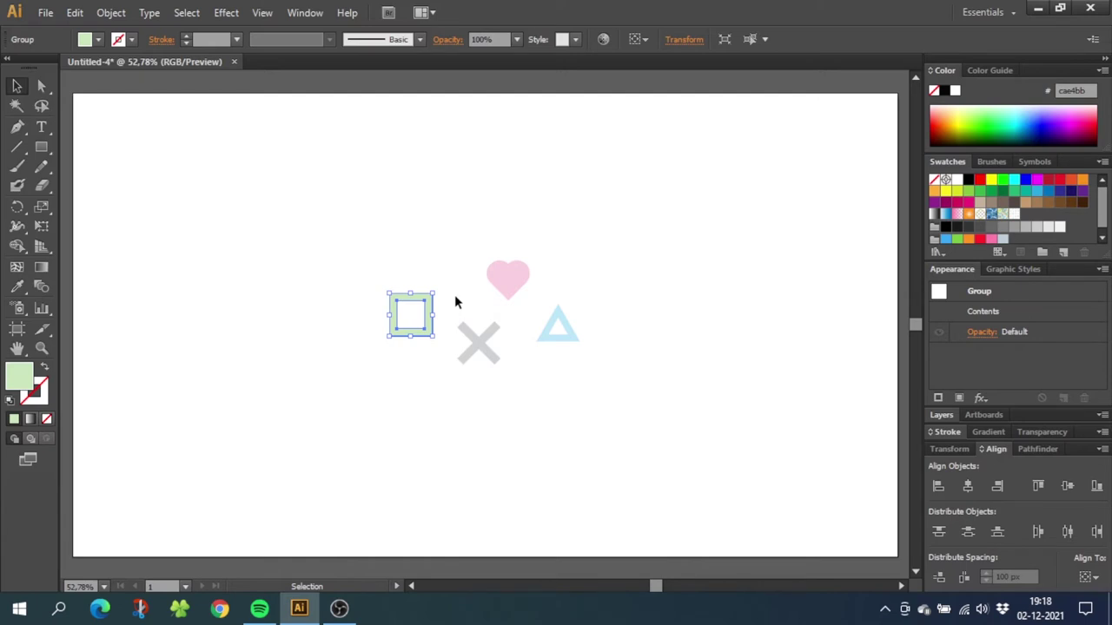
Step: Select all four icons and centre them vertically on one line
drag(405, 229, 576, 374)
click(304, 12)
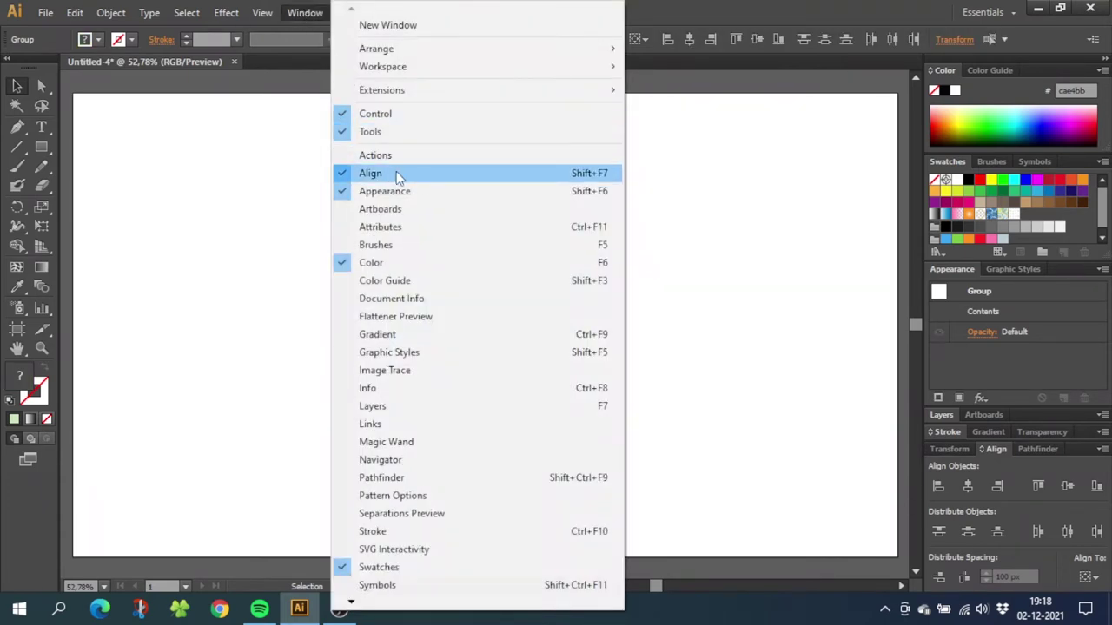
click(967, 433)
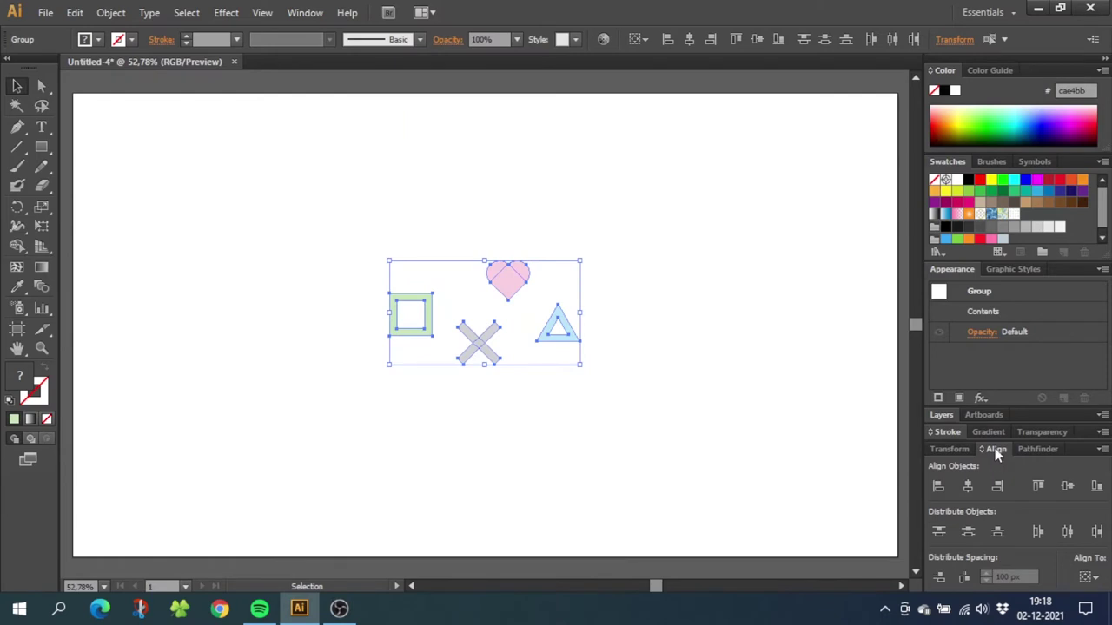
click(1067, 488)
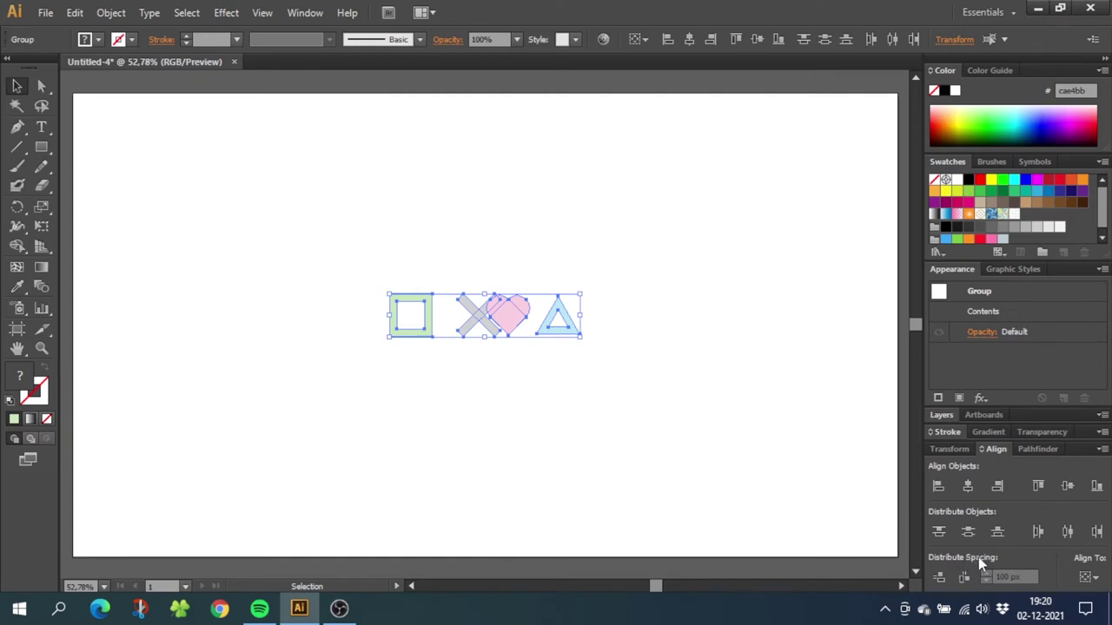
Step: Align the icons relative to the heart as the key object
click(1101, 451)
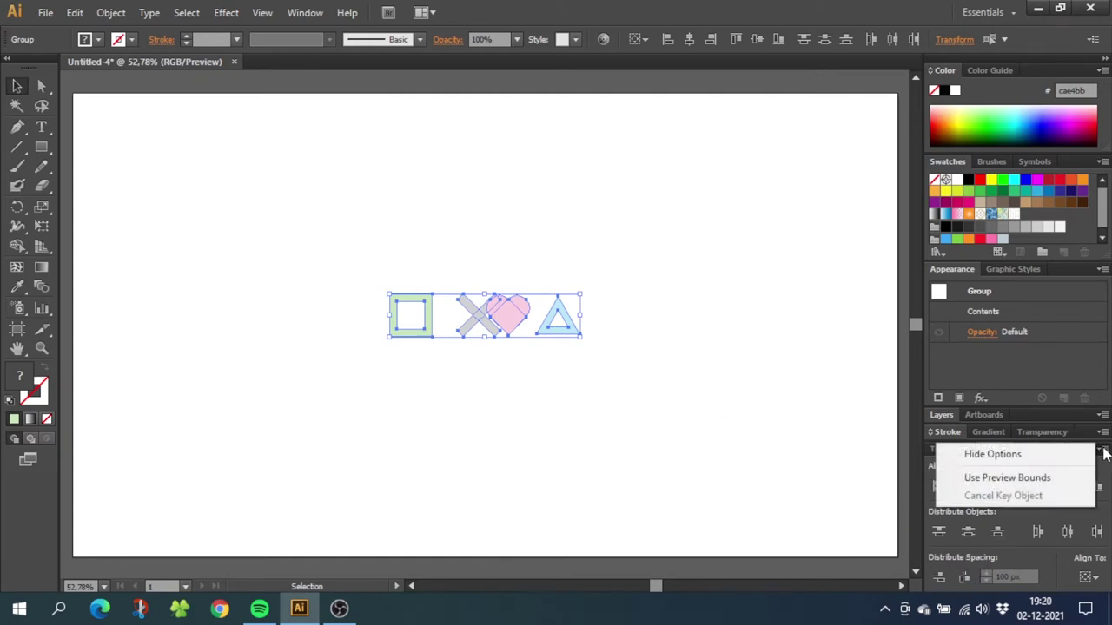
click(1102, 453)
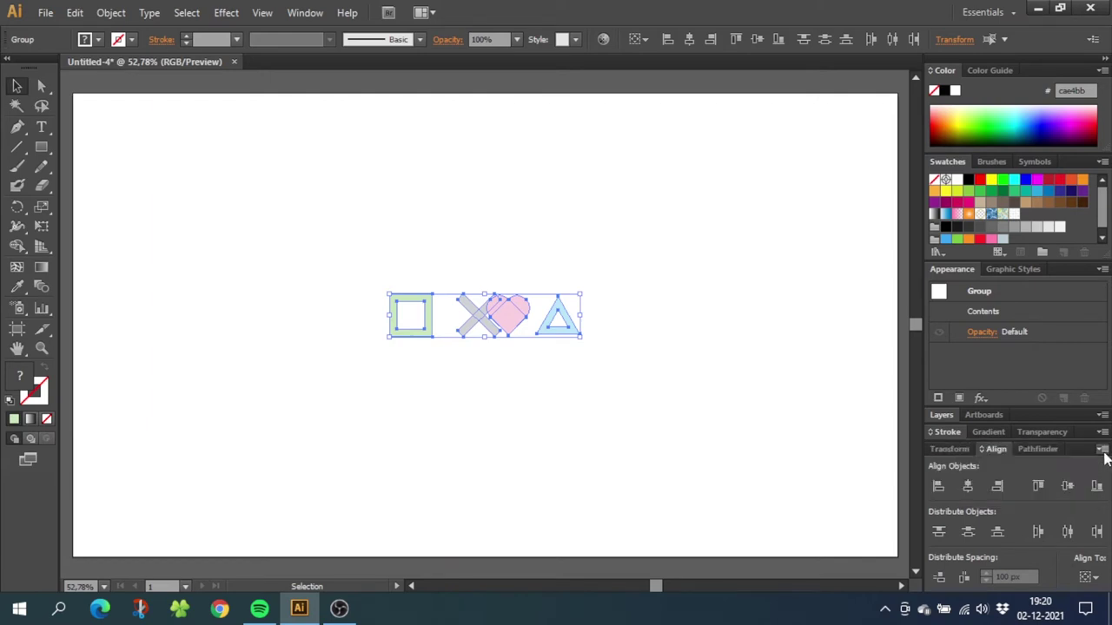
click(1093, 580)
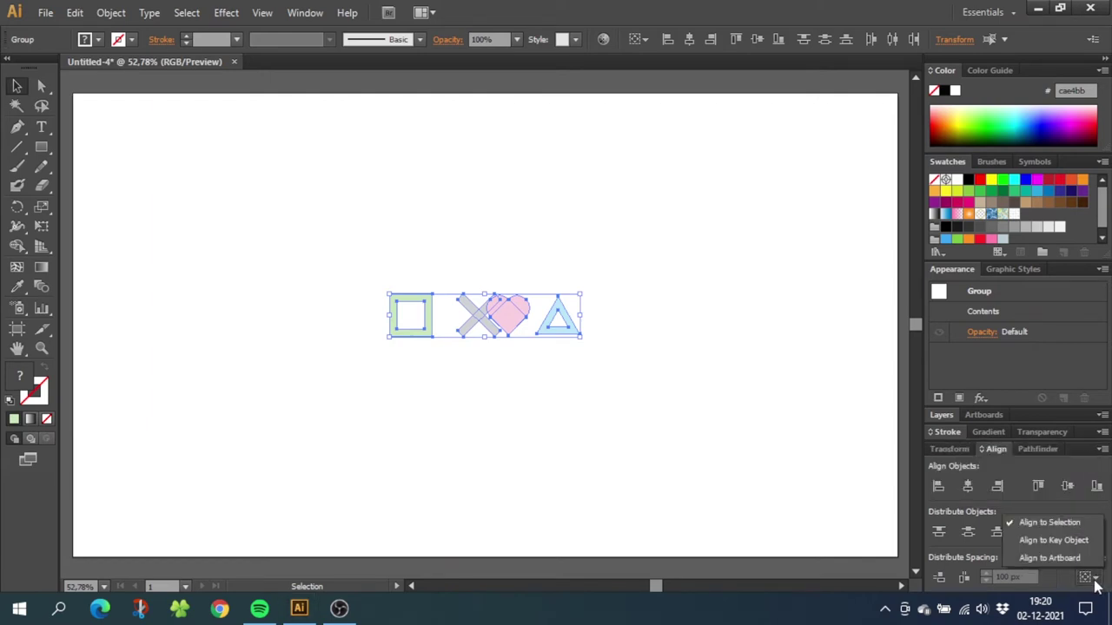
click(1053, 540)
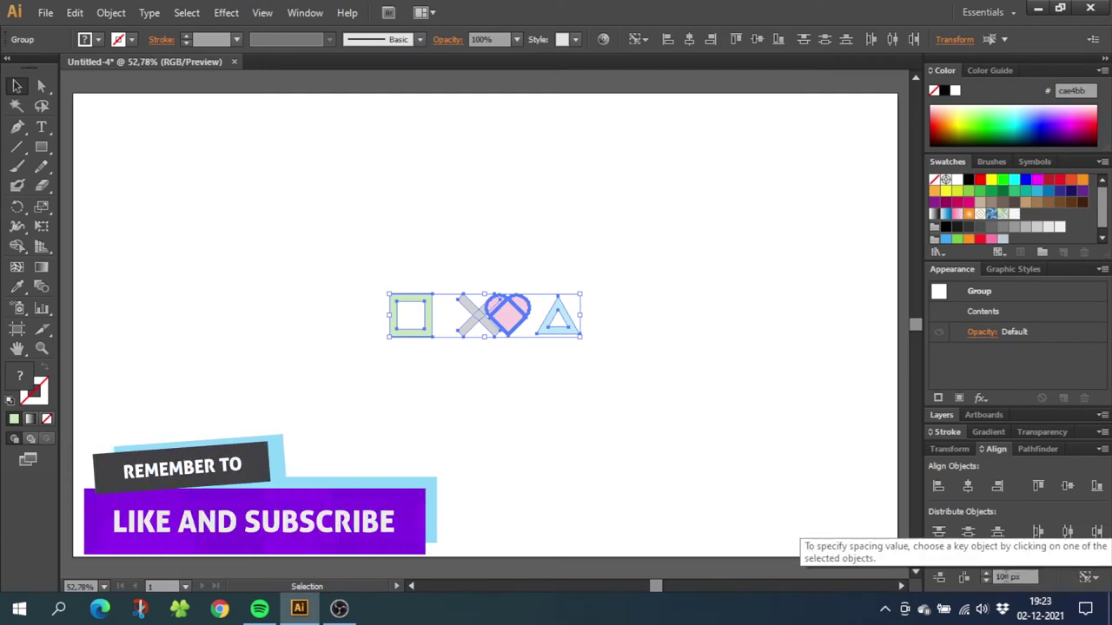
Step: Distribute the square, X, heart and triangle horizontally with 100 px gaps between them
double_click(1002, 577)
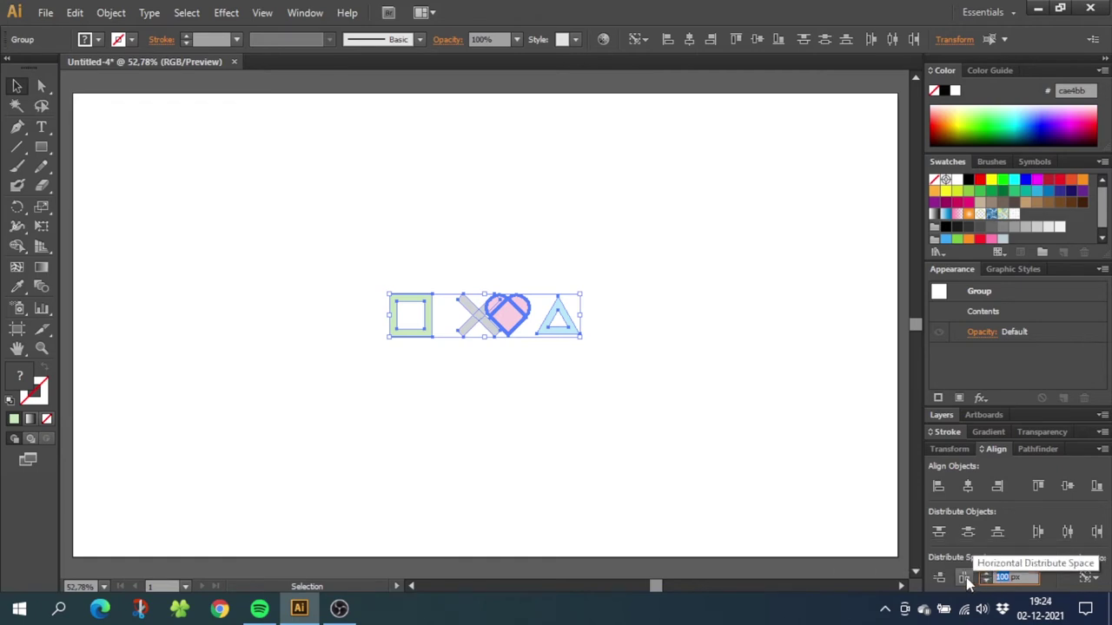
click(966, 578)
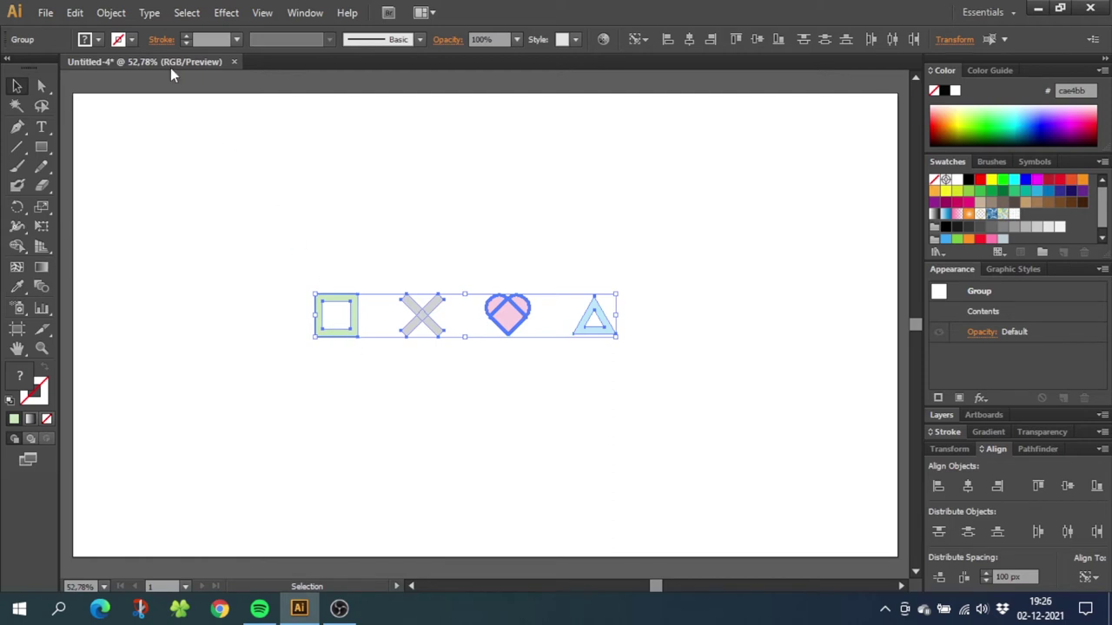
click(111, 12)
Step: Make a pattern from the icon row: tile sized to art, linked 100 px spacing, Brick by Row
mouse_move(316, 359)
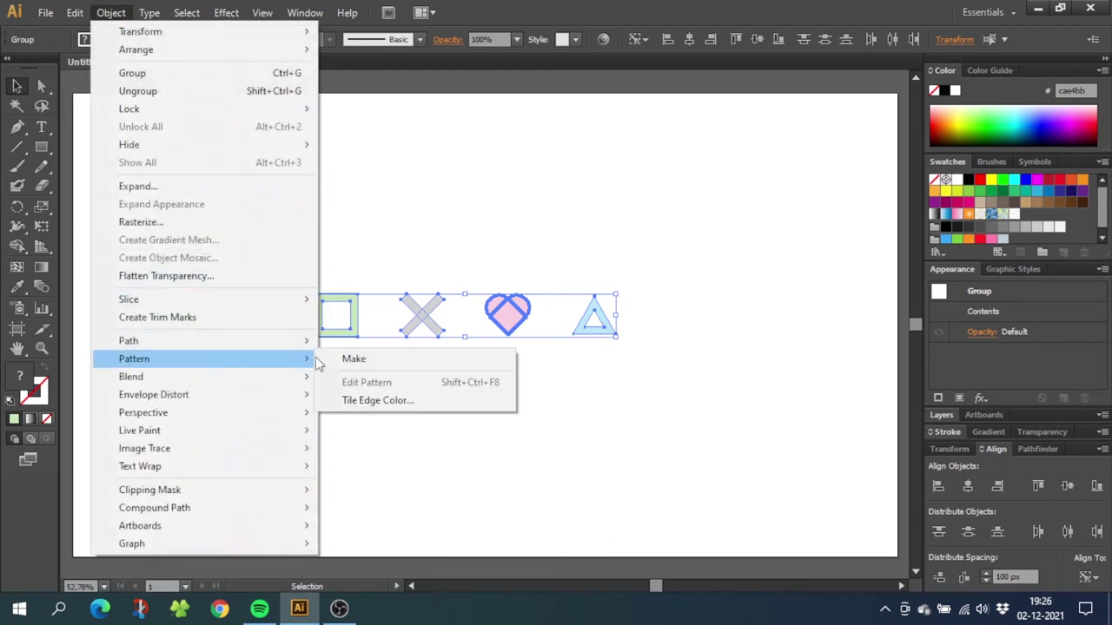
click(351, 358)
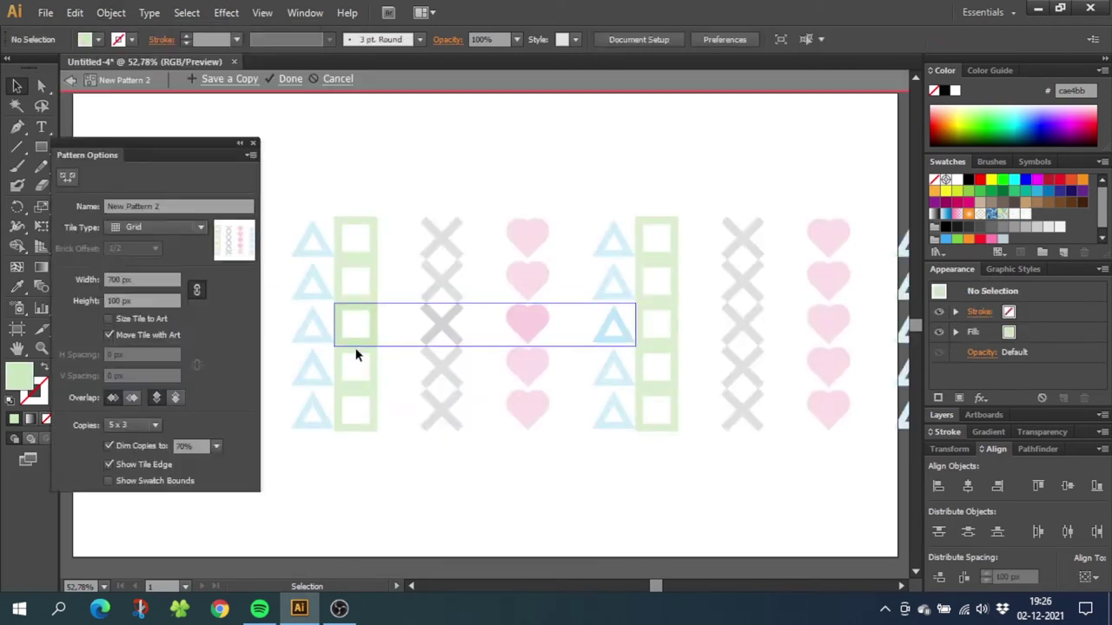
click(109, 319)
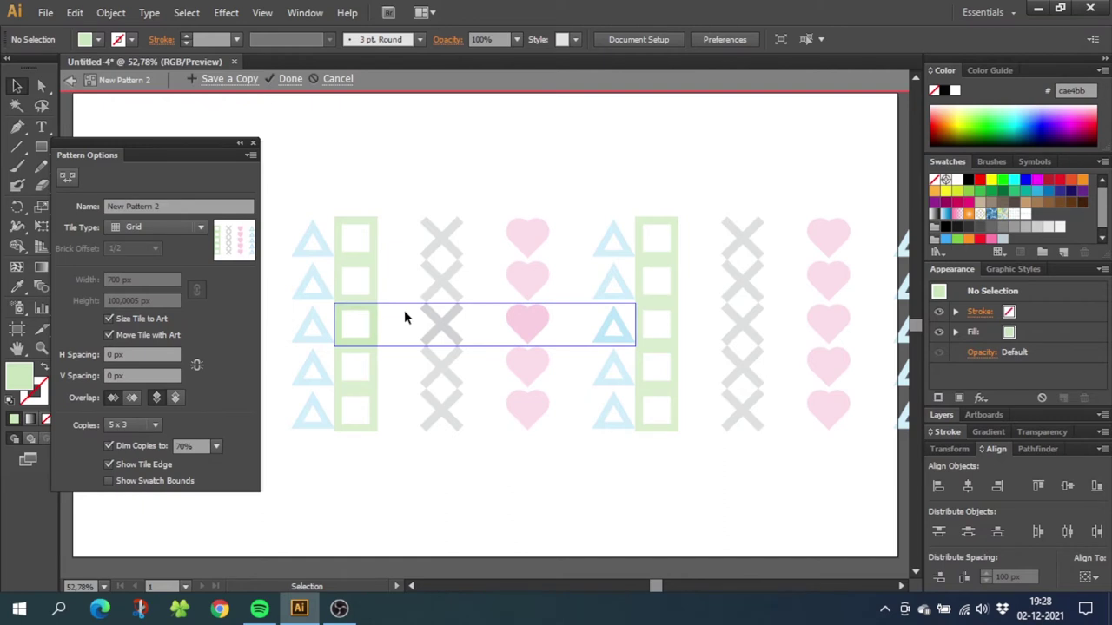
click(198, 367)
double_click(111, 355)
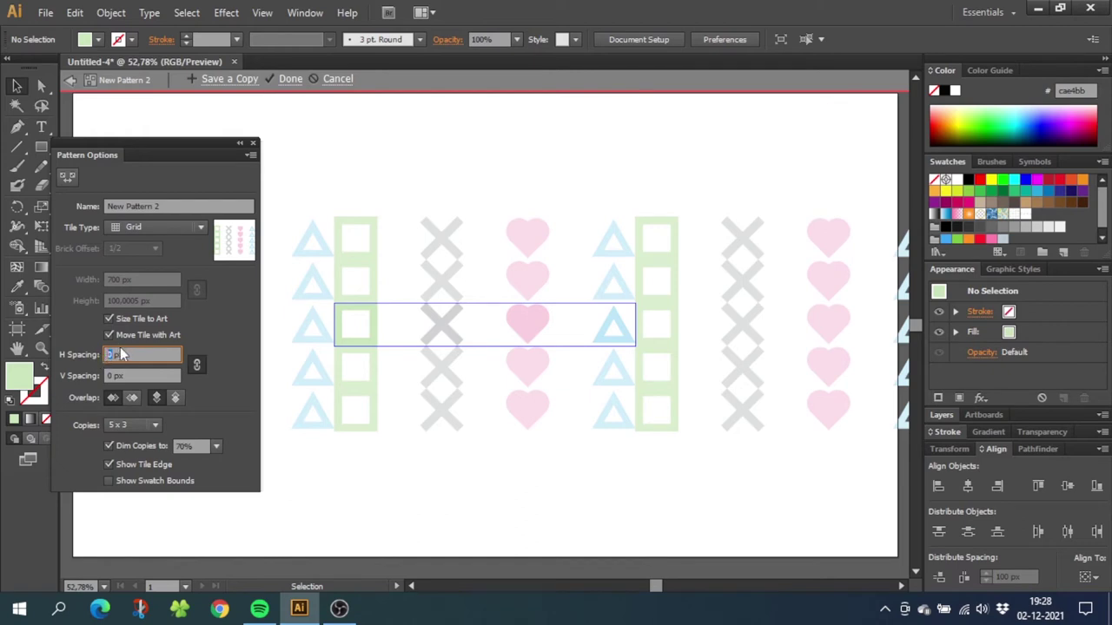
text(100)
click(137, 375)
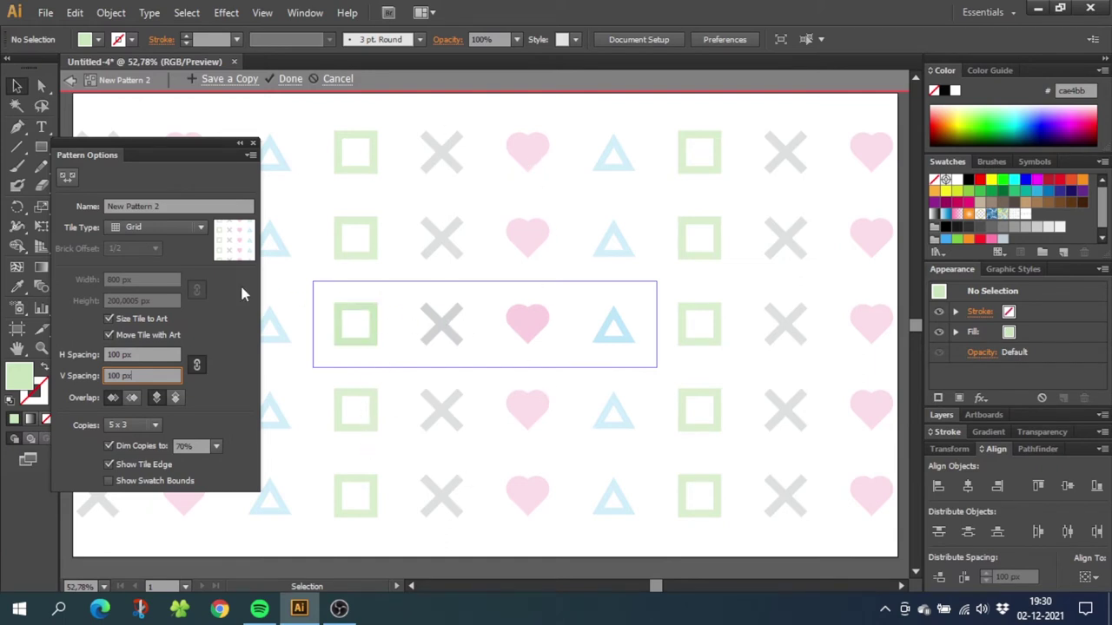
click(163, 227)
click(162, 263)
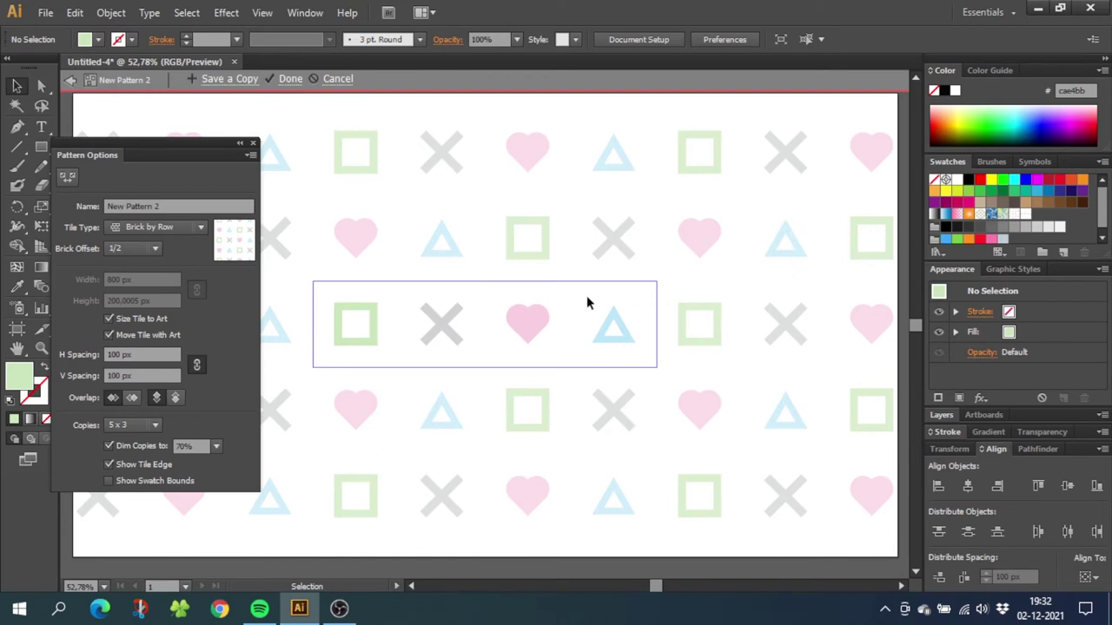
Step: Try a 1/3 brick offset, revert to 1/2, and finish editing the pattern
click(133, 250)
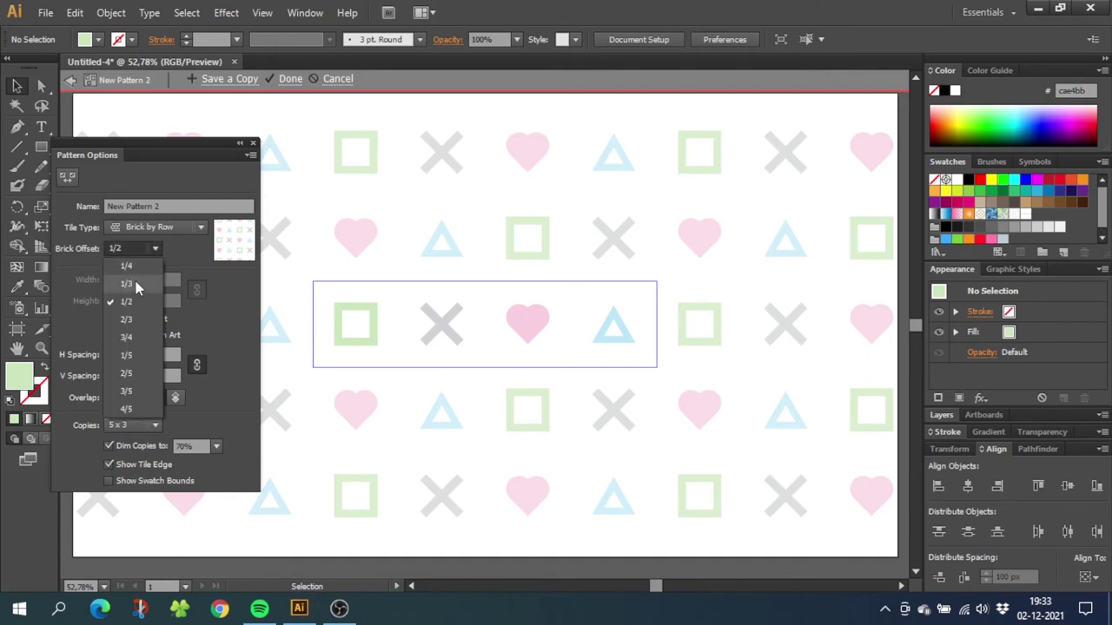
click(126, 284)
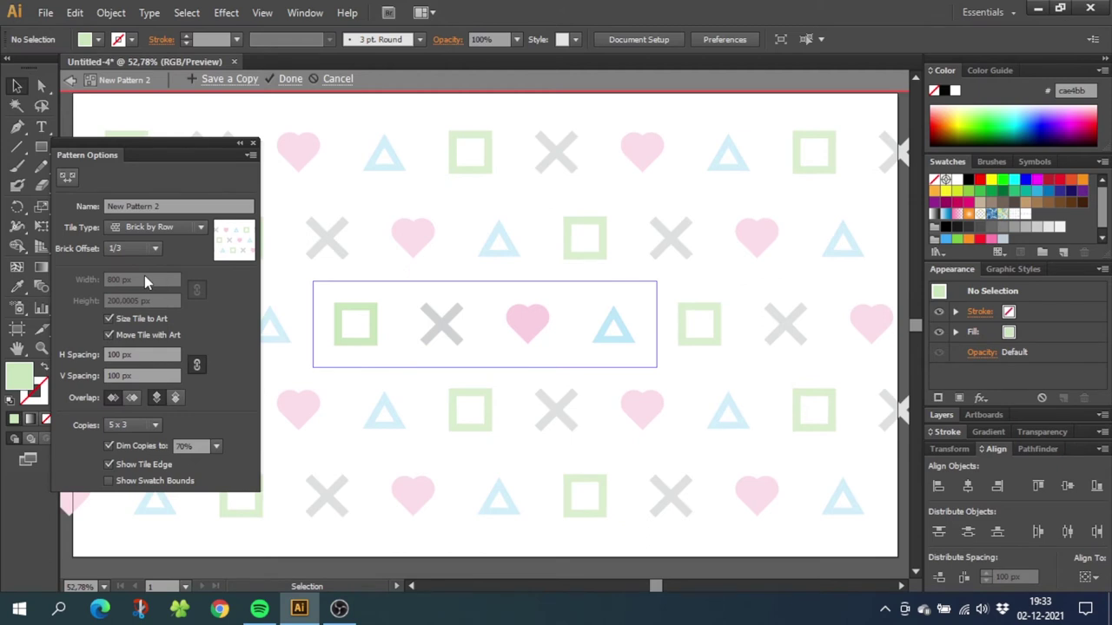
click(138, 247)
click(135, 303)
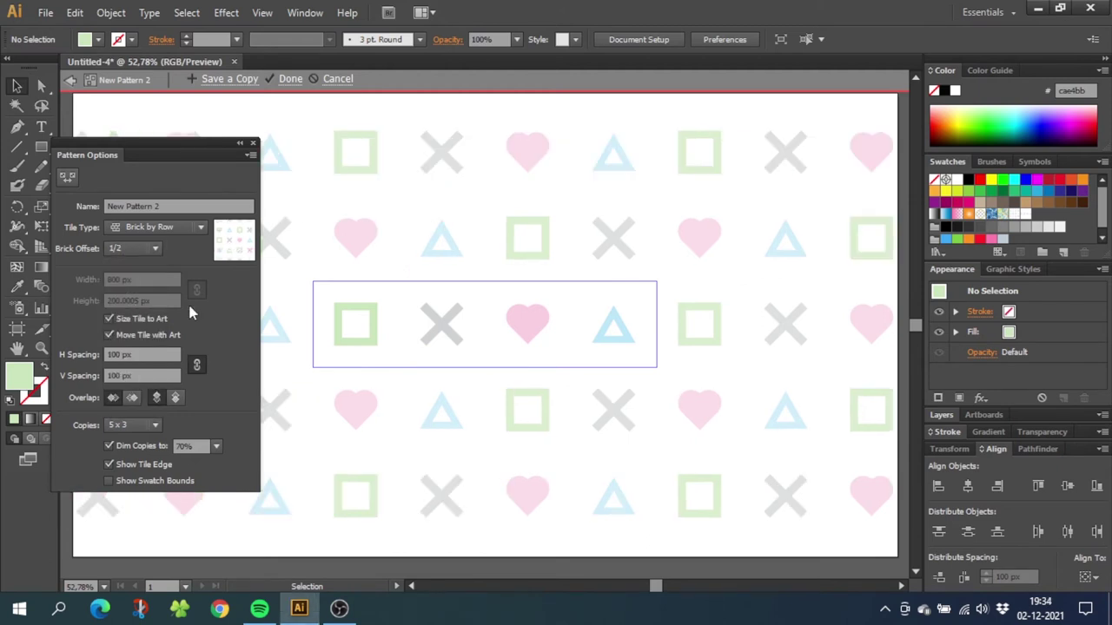
click(290, 79)
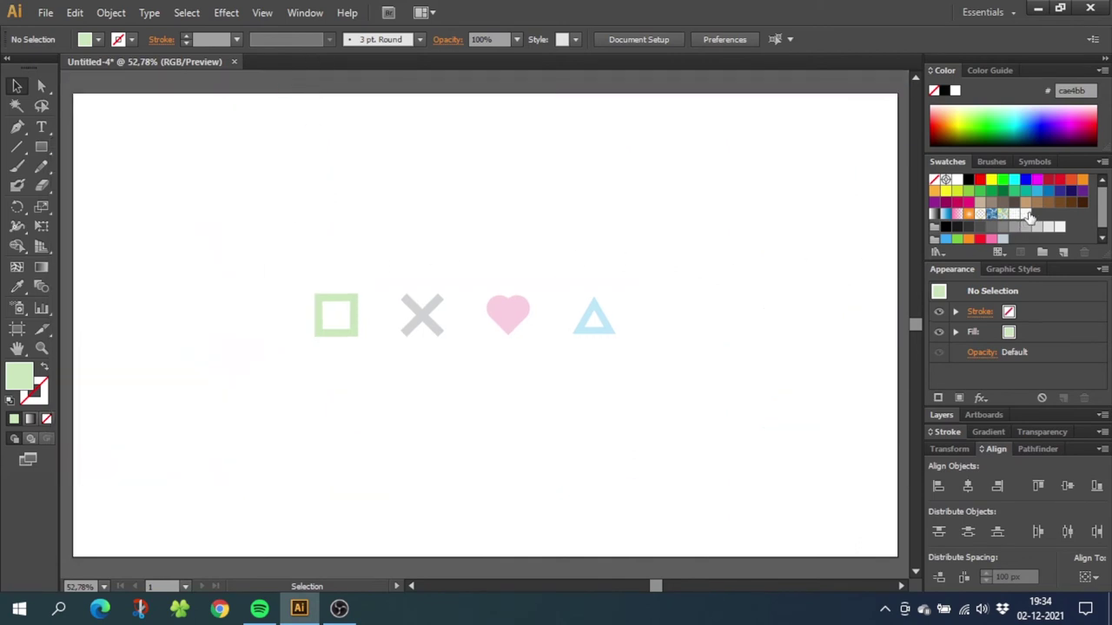
Step: Delete the loose shapes, draw a large rectangle filled with New Pattern 2, and reopen that pattern
drag(691, 233, 234, 391)
key(Delete)
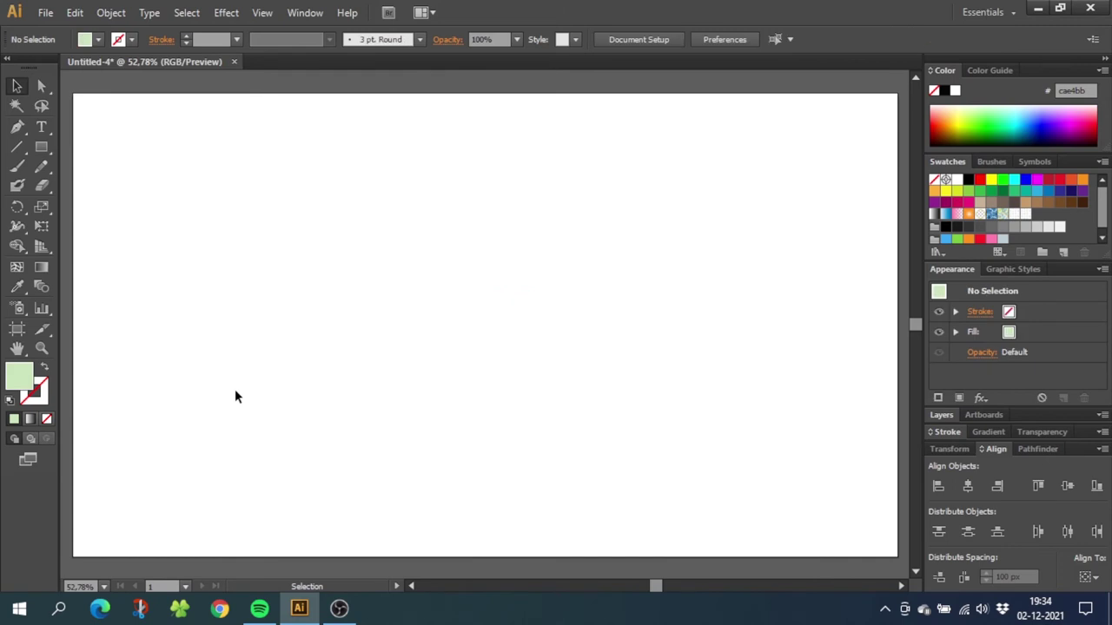
click(41, 148)
drag(91, 101, 820, 495)
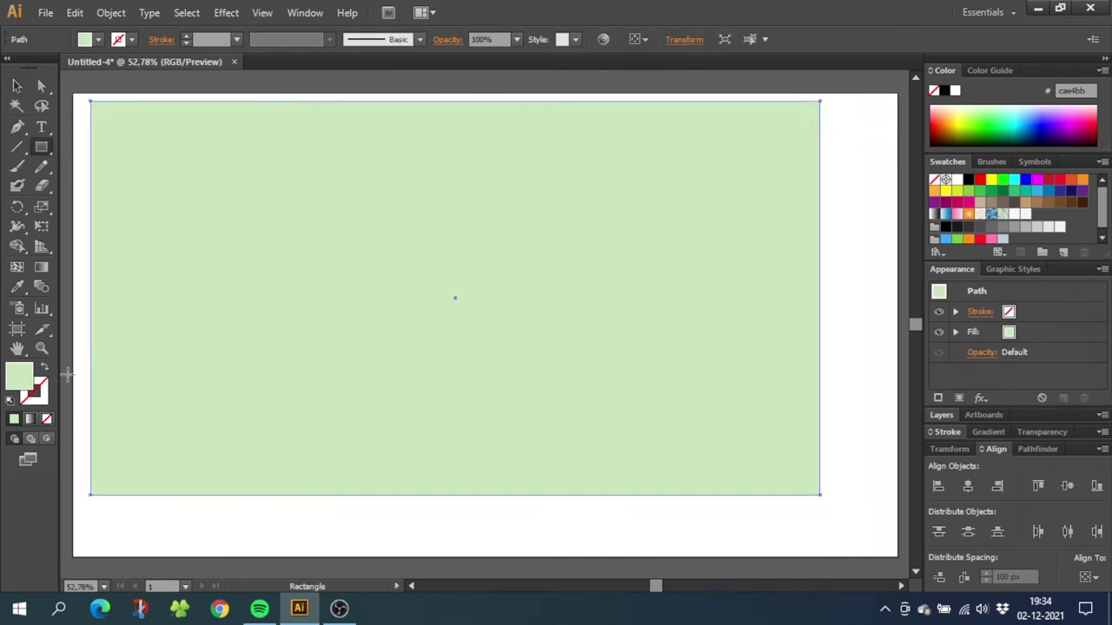
click(1025, 214)
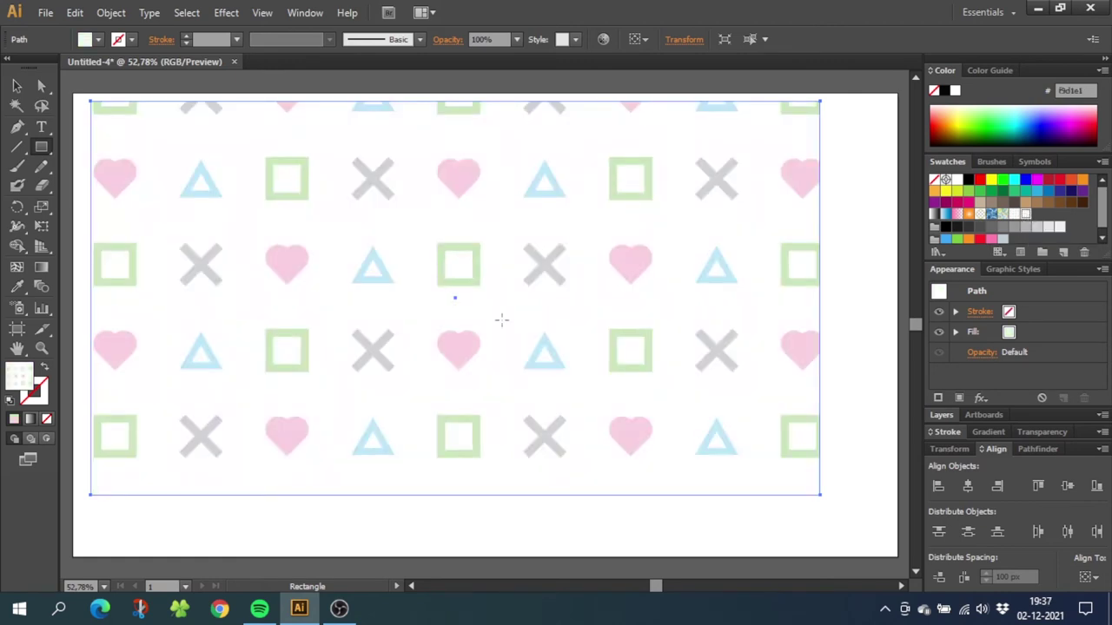
double_click(1025, 215)
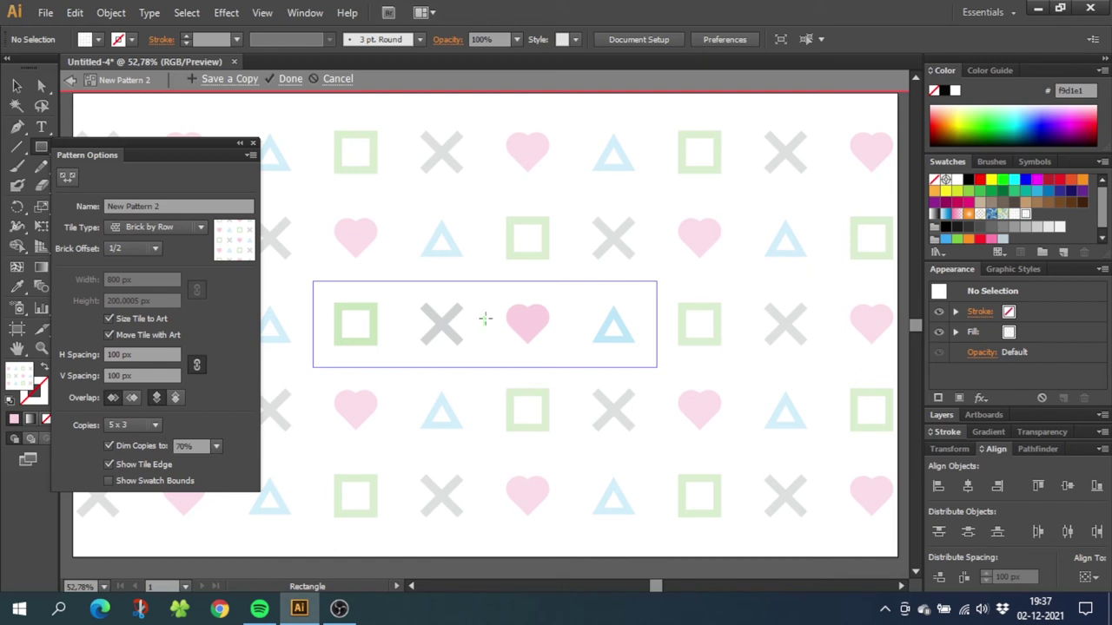
Step: Enlarge the heart and shrink the X in the pattern tile, then cancel the edits
click(16, 86)
click(525, 327)
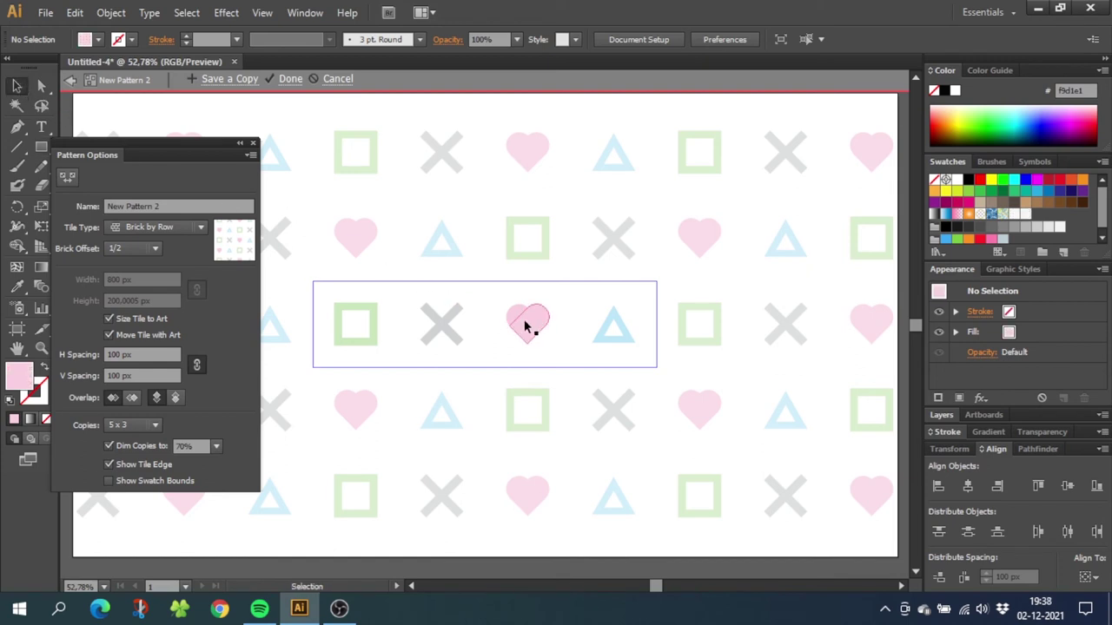
click(526, 327)
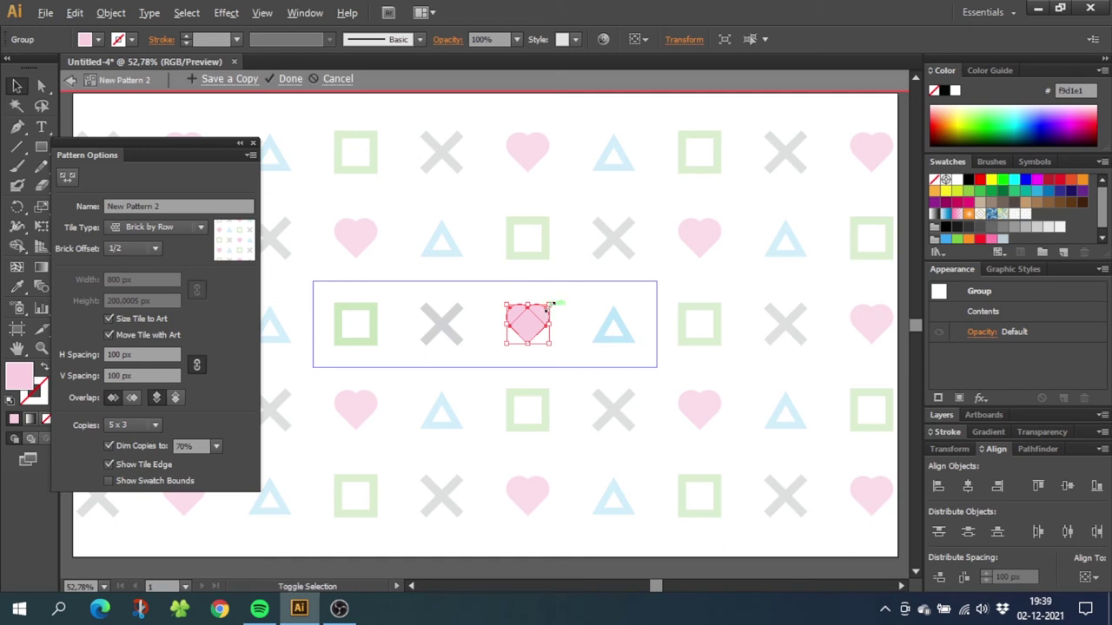
drag(549, 305, 561, 299)
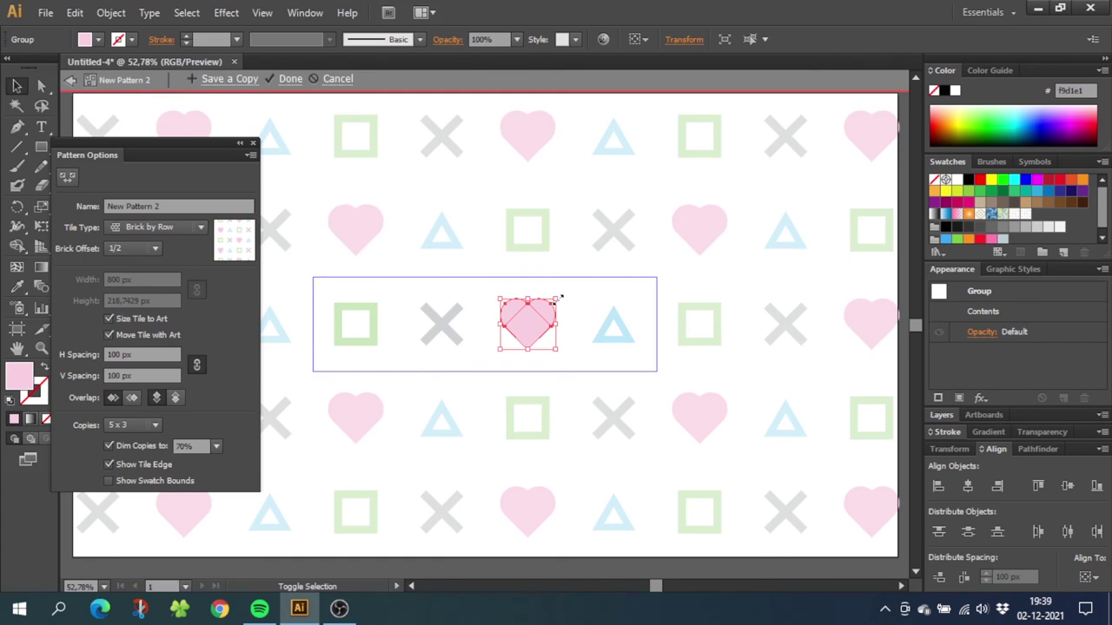
click(452, 341)
drag(464, 344, 451, 333)
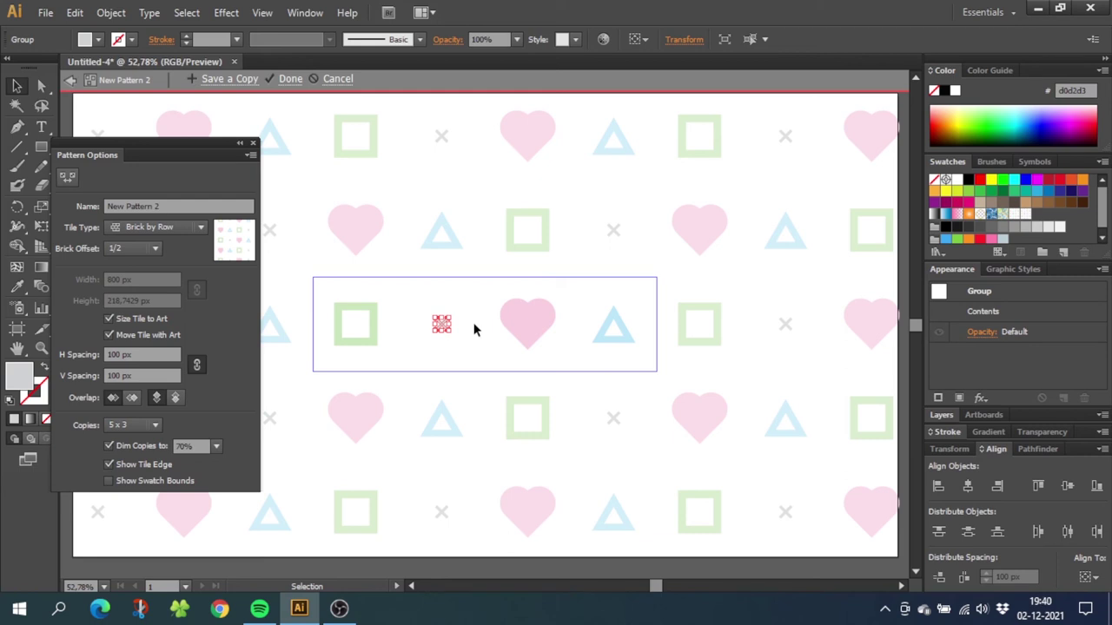
click(338, 79)
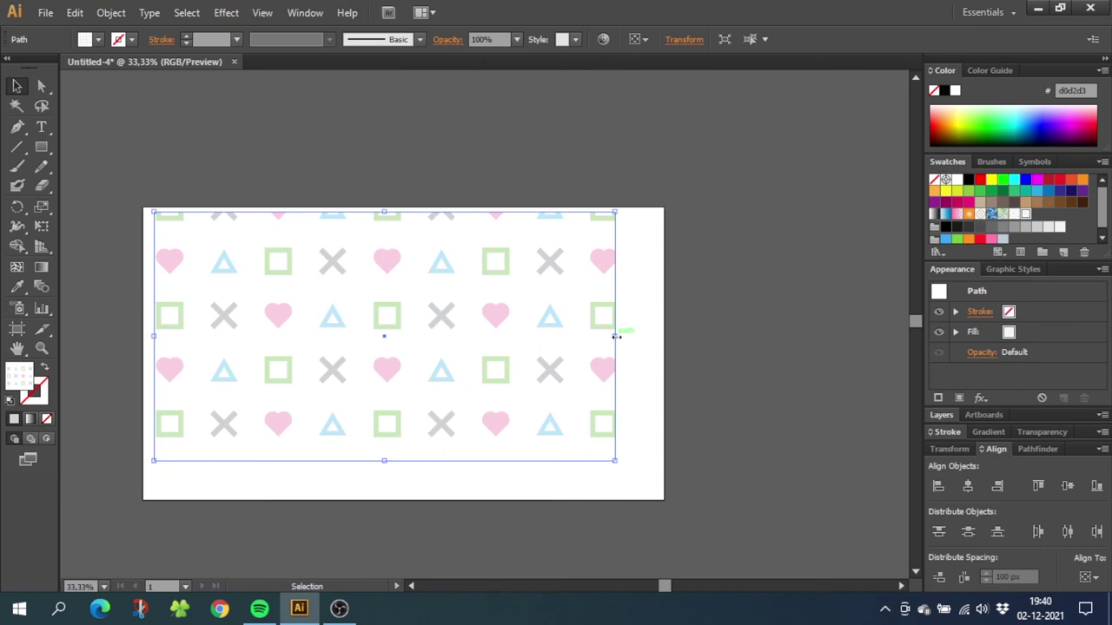
Step: Narrow the patterned rectangle to the artboard's left part and scale only its pattern at 100%
drag(614, 336, 844, 336)
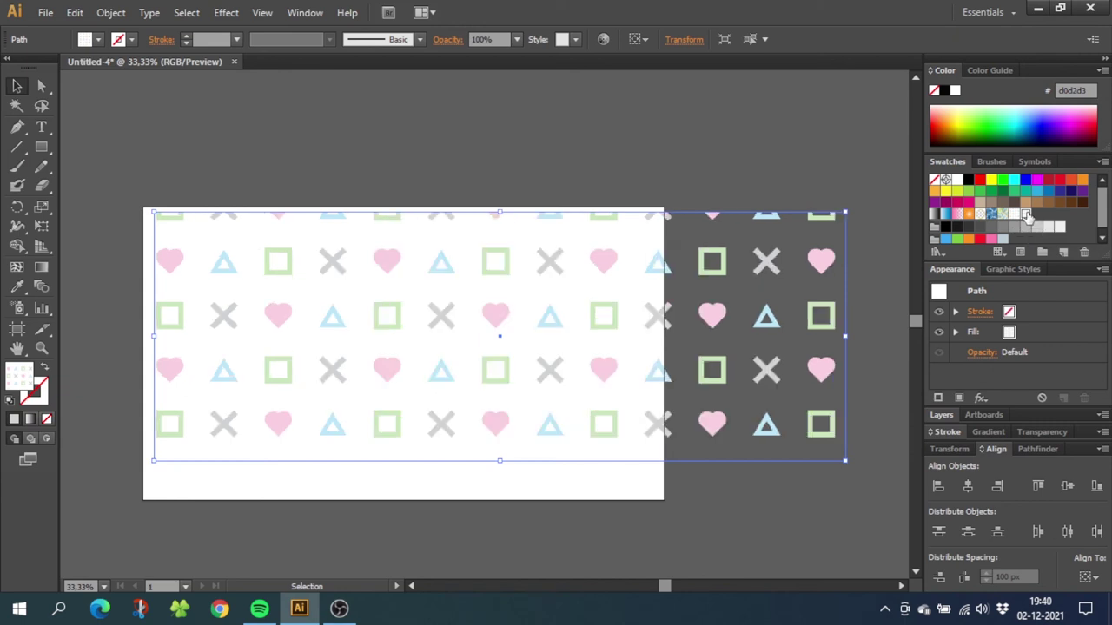
drag(844, 336, 450, 340)
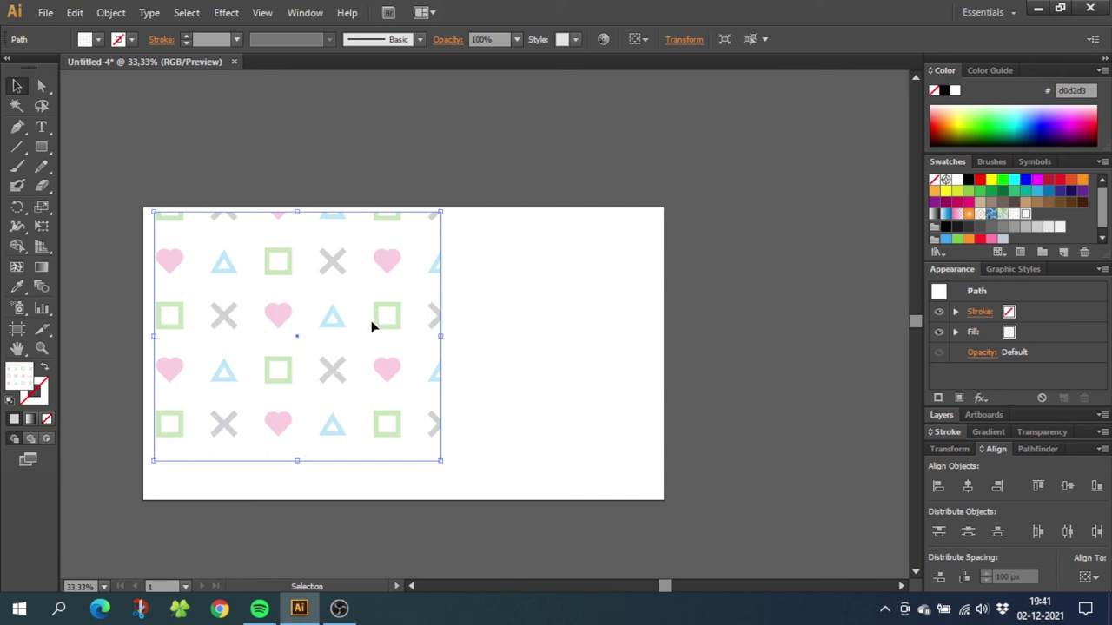
right_click(338, 316)
mouse_move(432, 533)
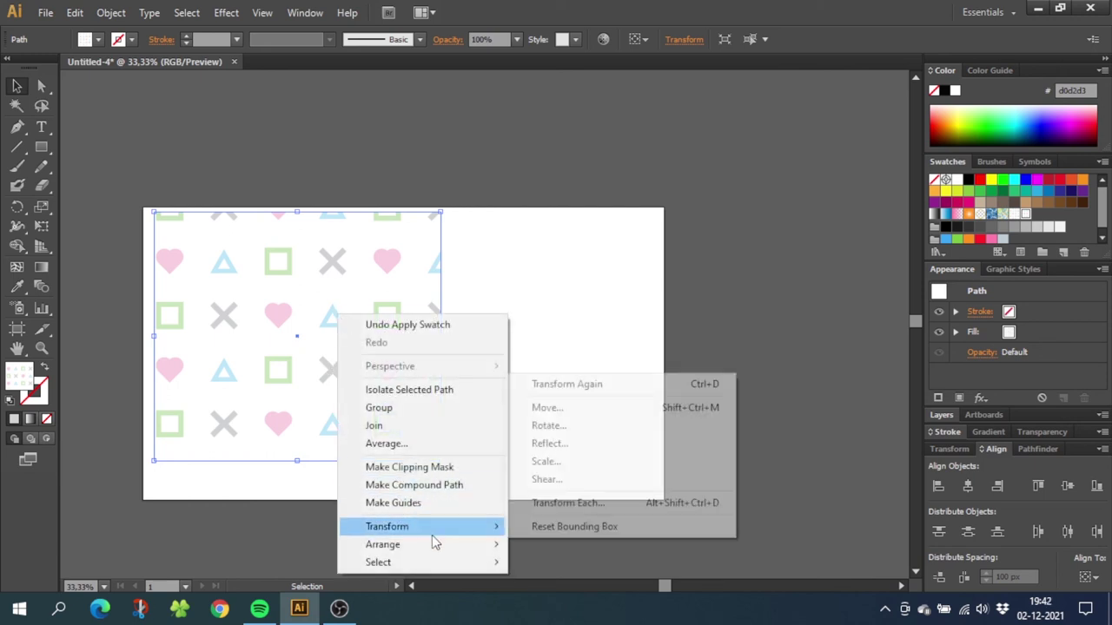
click(535, 462)
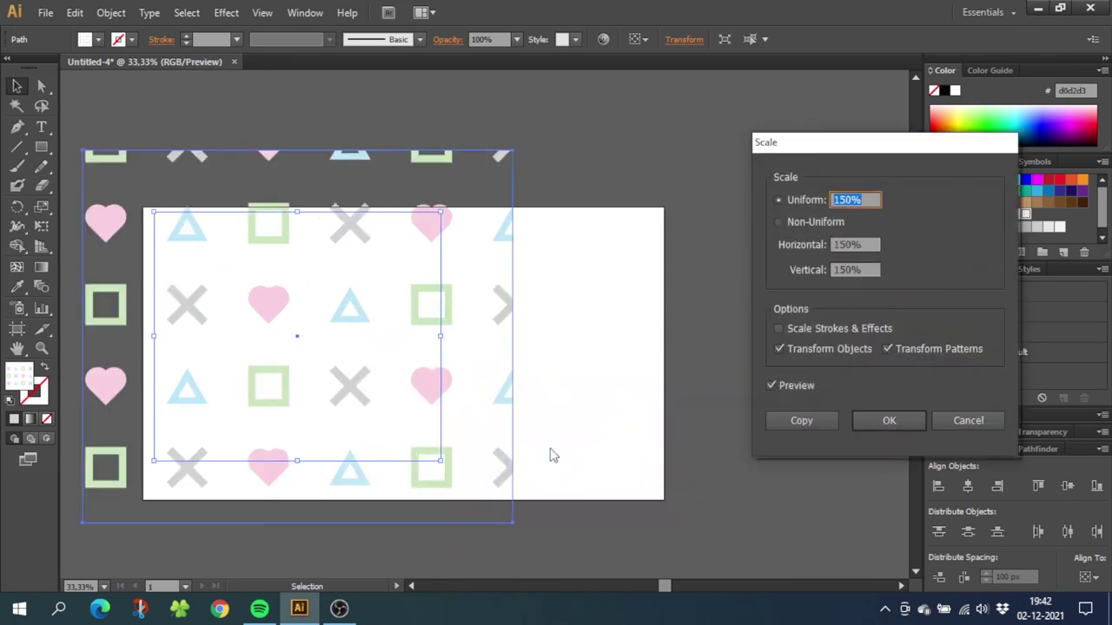
click(781, 348)
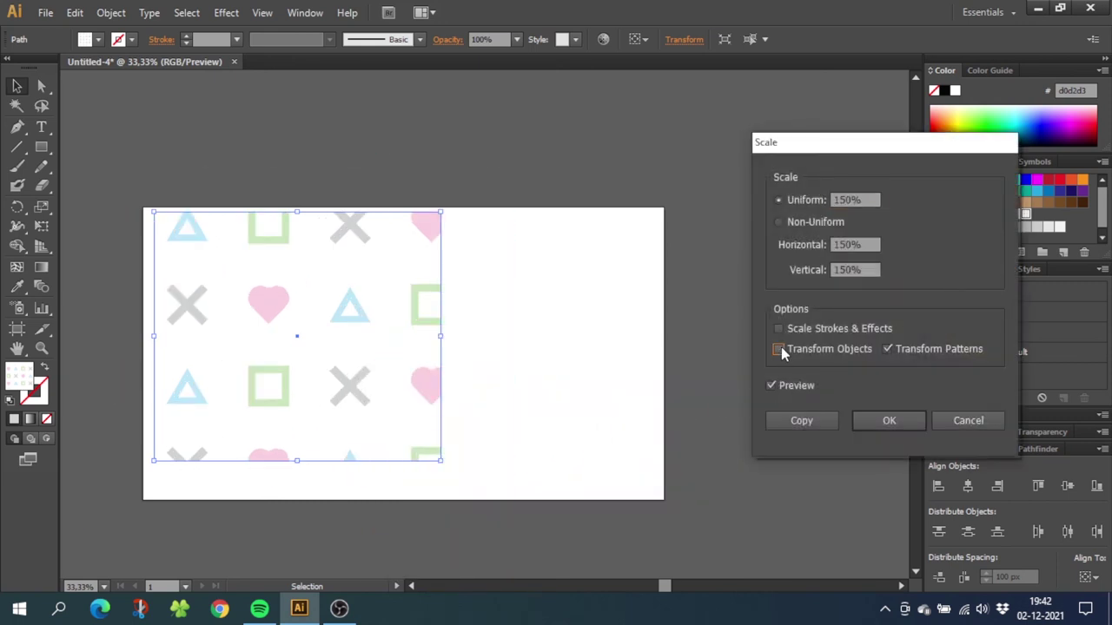
double_click(855, 200)
text(100)
key(Return)
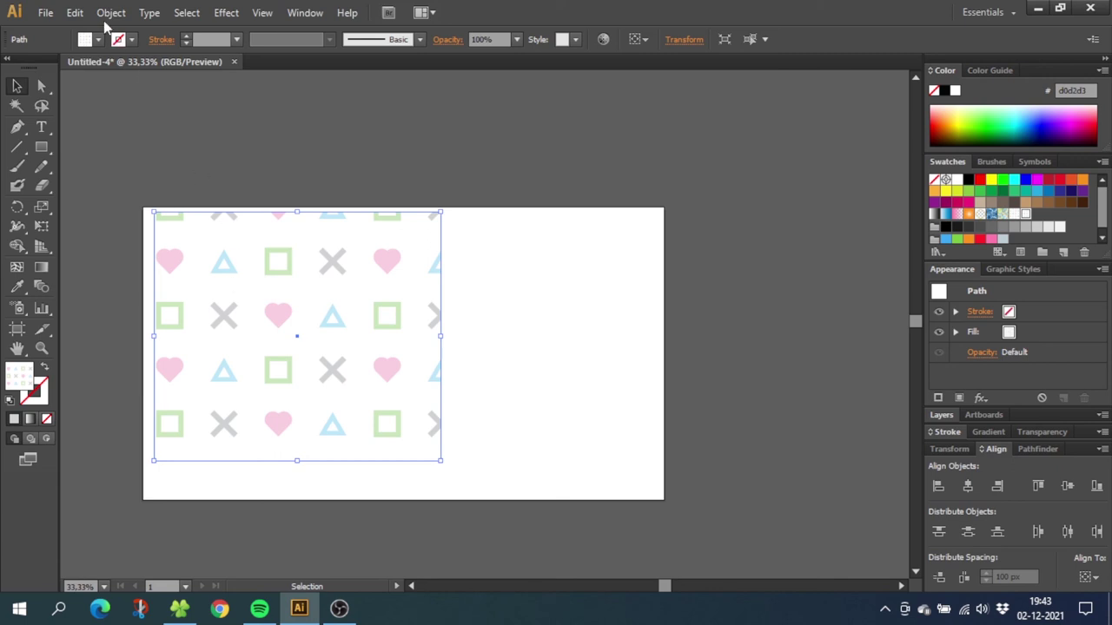
click(74, 14)
Step: Copy the patterned rectangle, Paste in Back, and fill the copy with the Black swatch
click(108, 91)
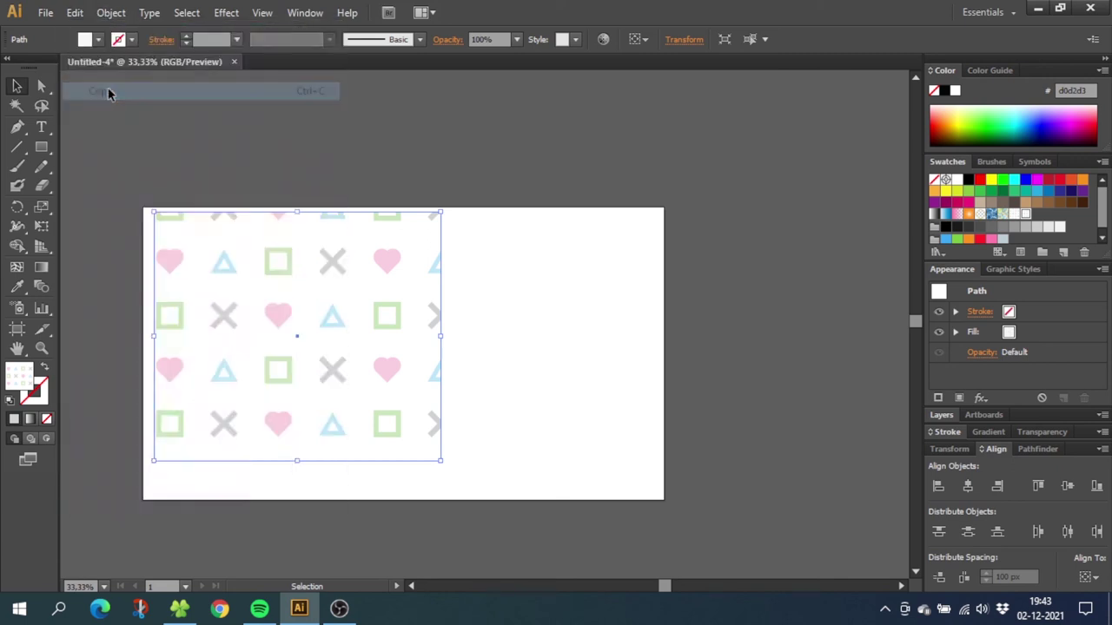
click(75, 14)
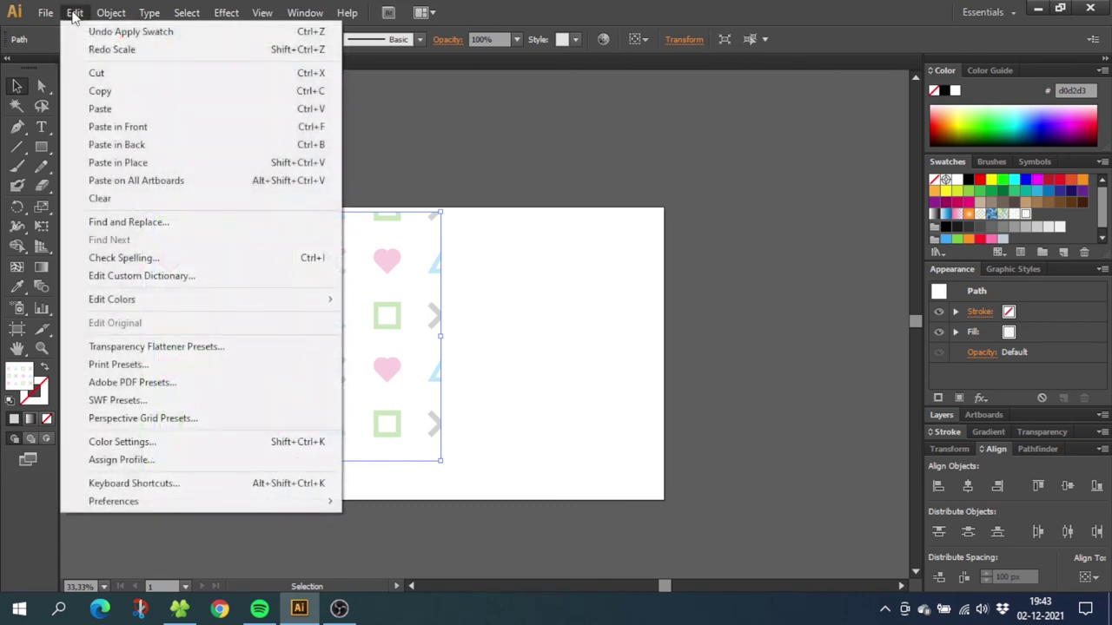
click(117, 144)
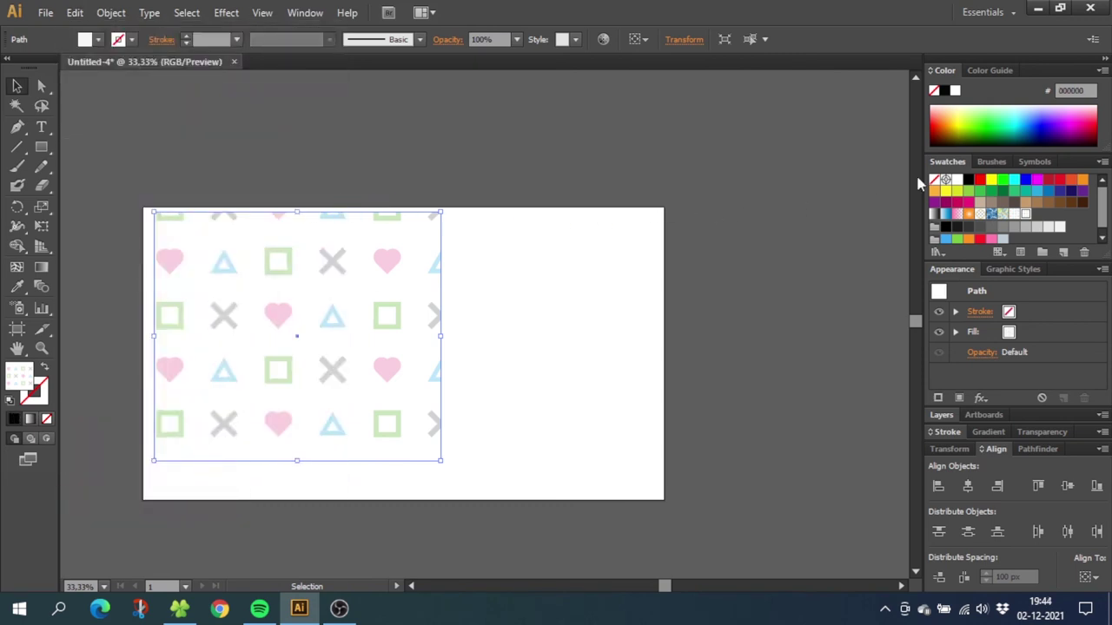
click(968, 180)
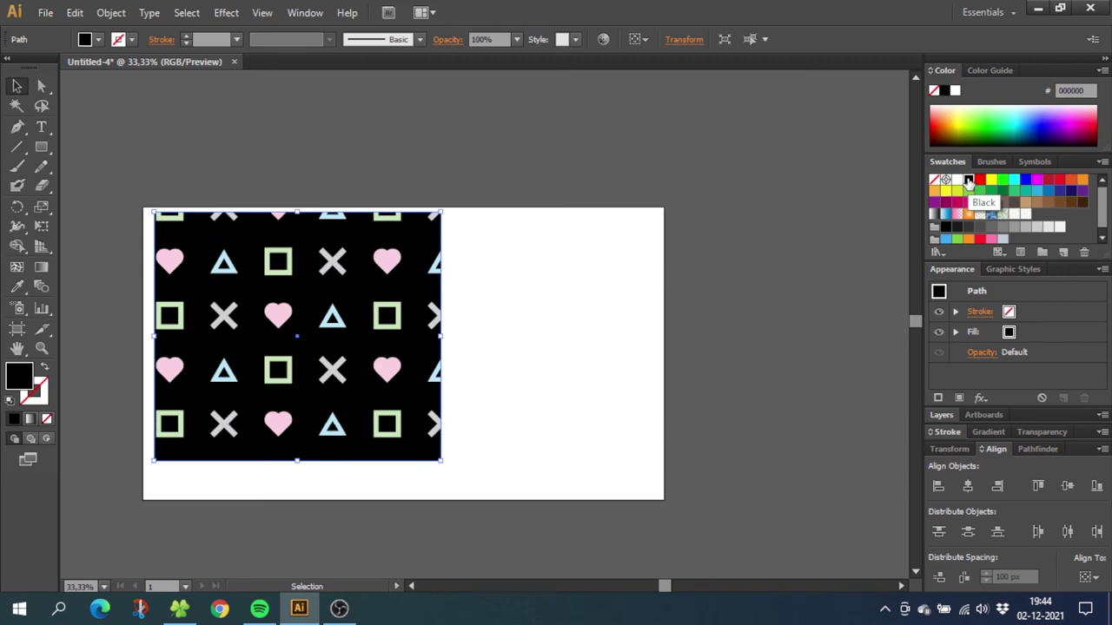